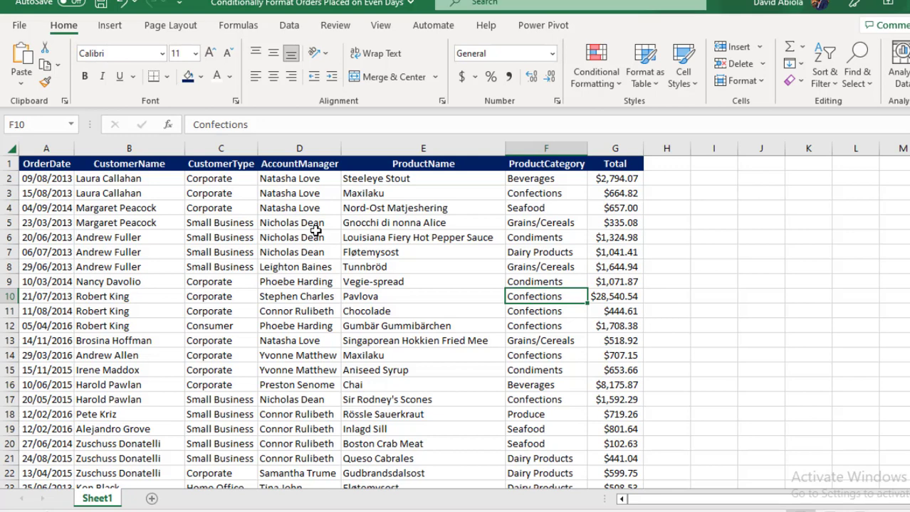
Look over the order data and the order dates in A2:A11
drag(57, 190, 562, 429)
click(47, 190)
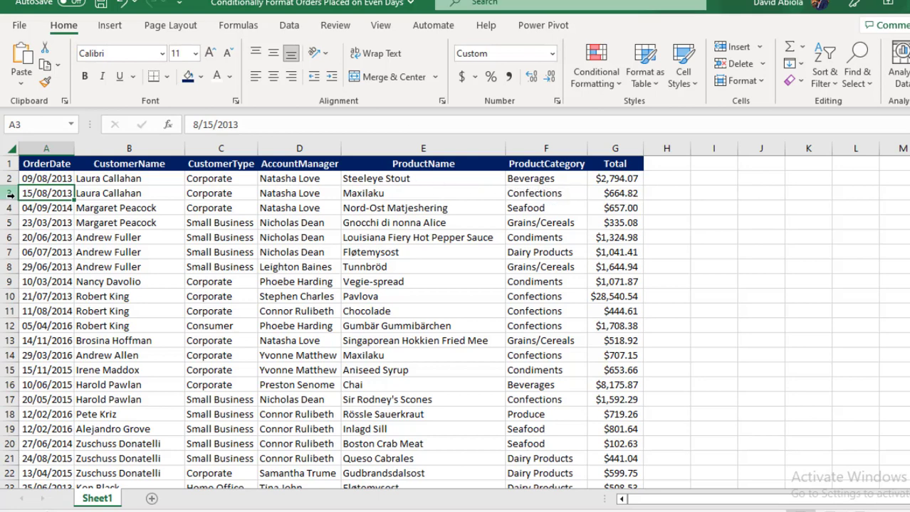
drag(50, 177, 57, 311)
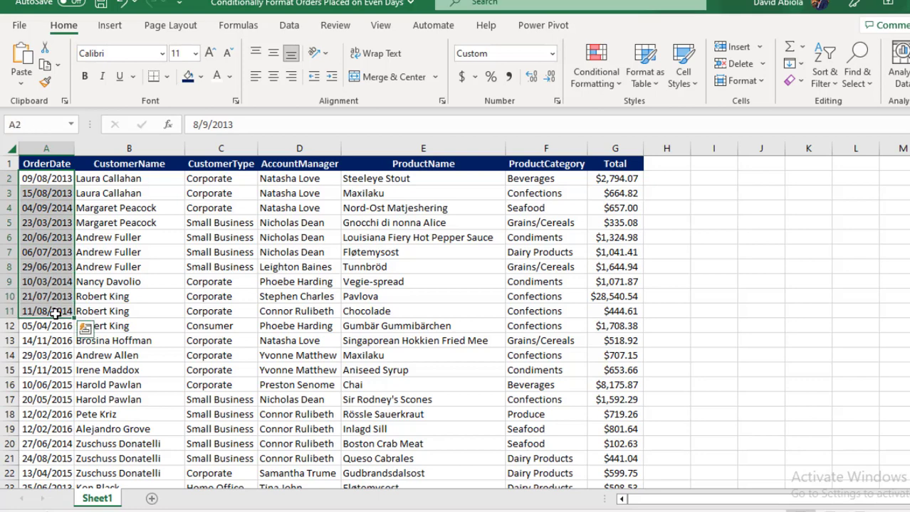
click(32, 179)
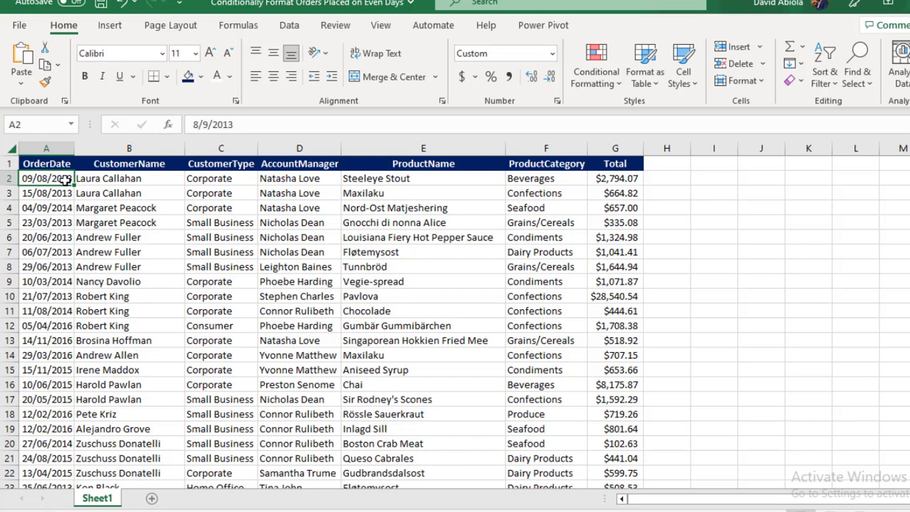
Enter =MOD(DAY(A2),2)=0 in I2 to test whether the A2 date is an even day
click(712, 176)
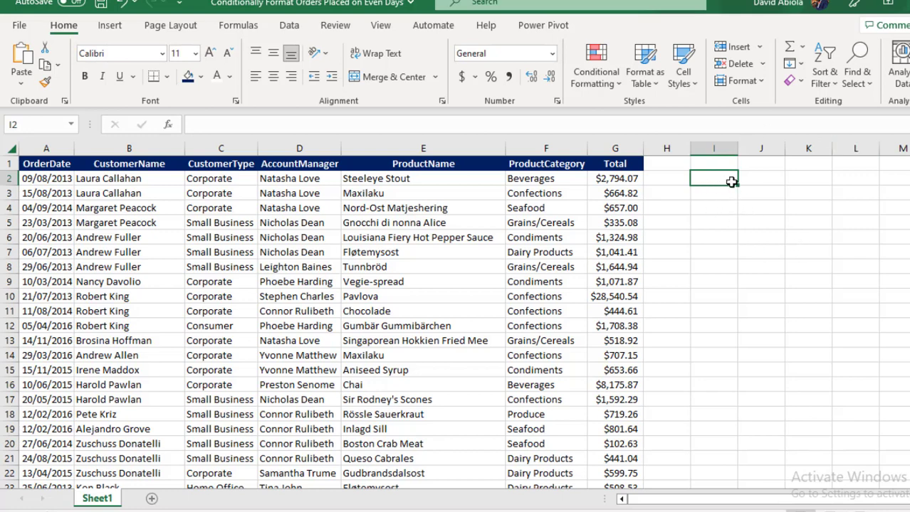
text(=mod)
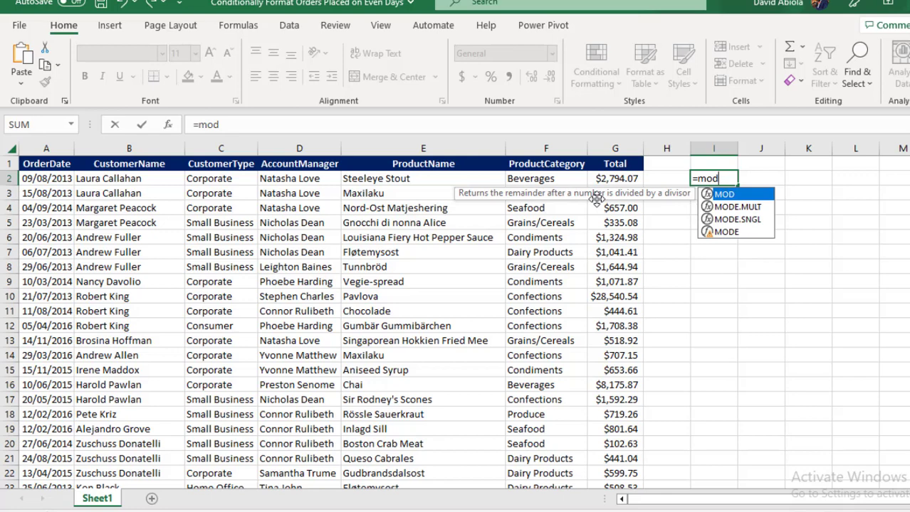
key(Tab)
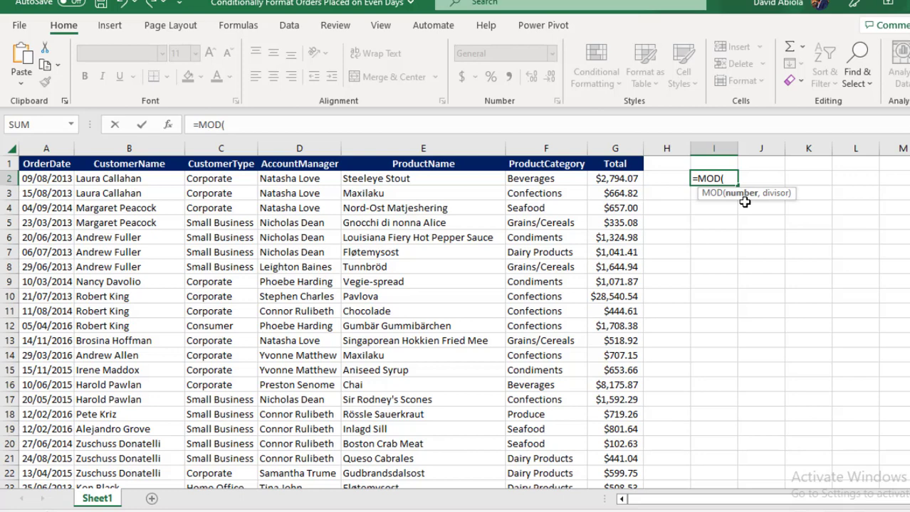
text(day)
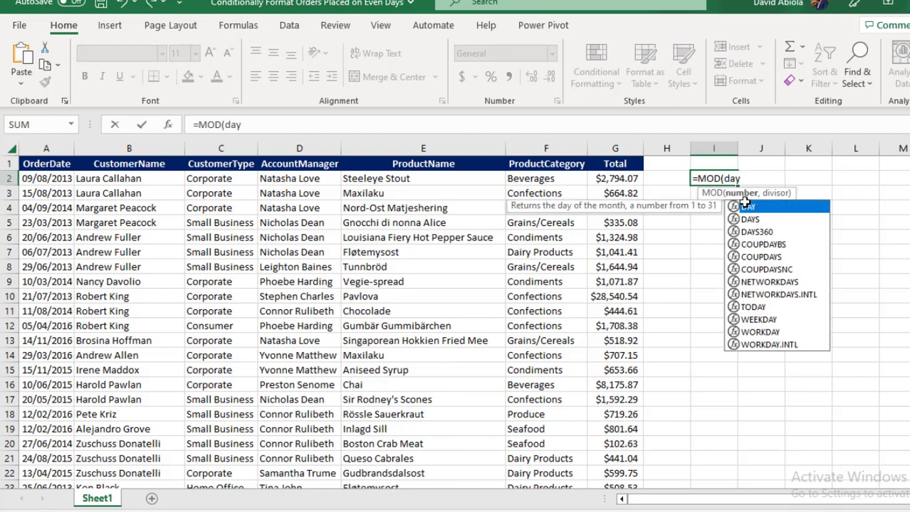
key(Tab)
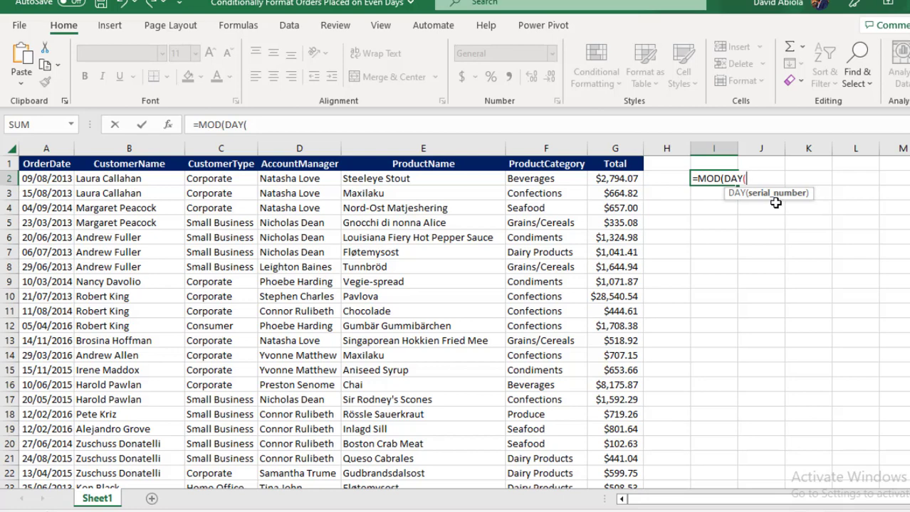
click(44, 179)
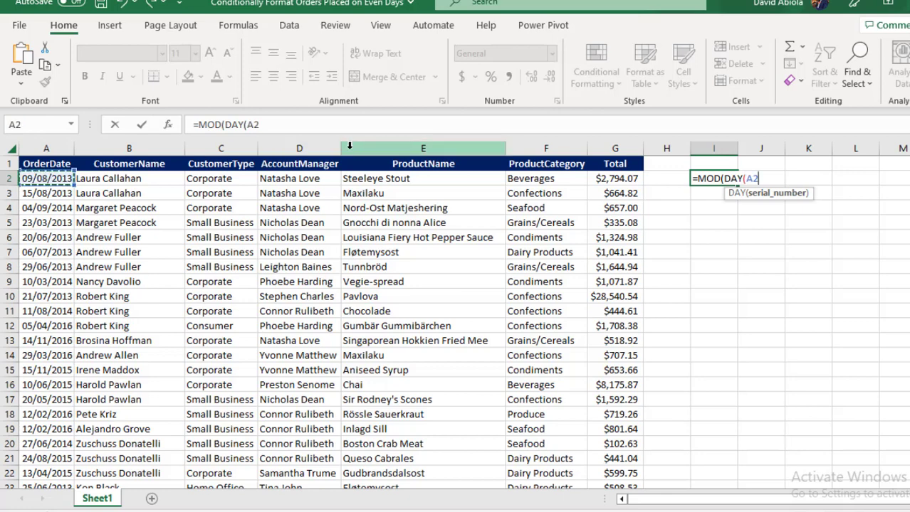
text() )
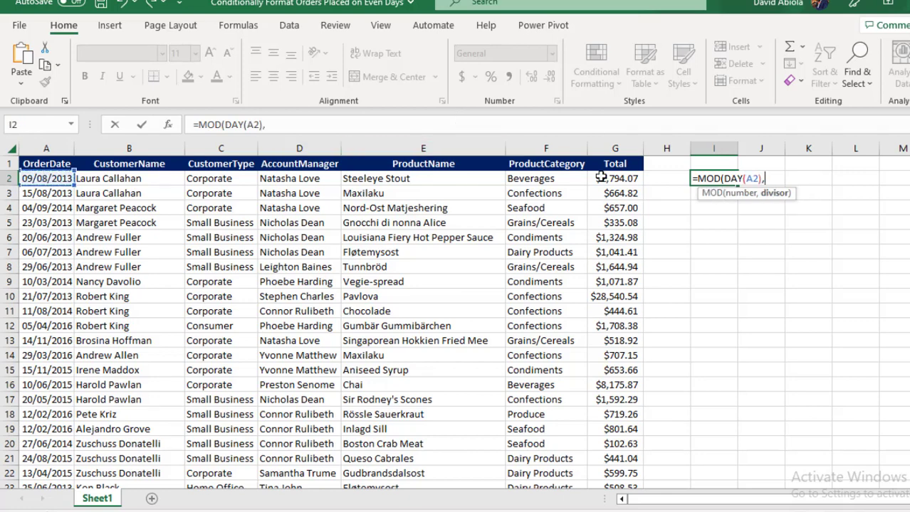
text(2))
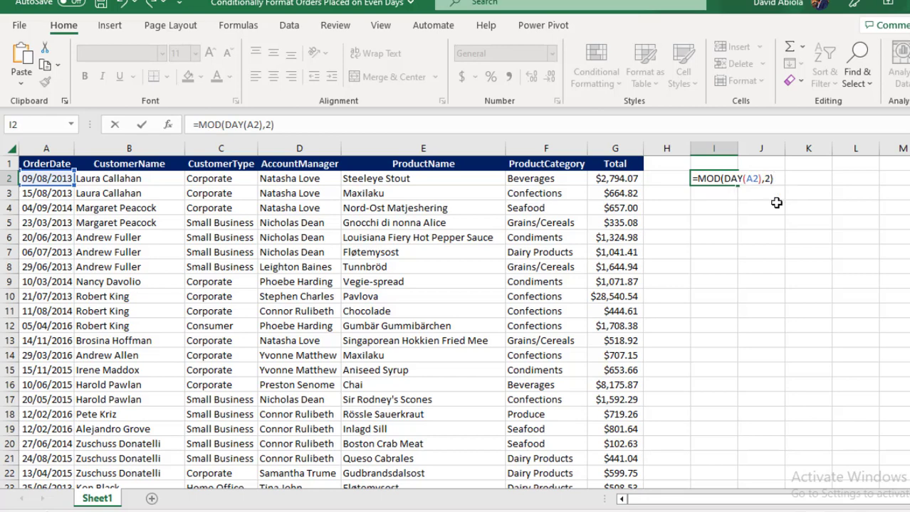
text(=0)
key(ctrl+Return)
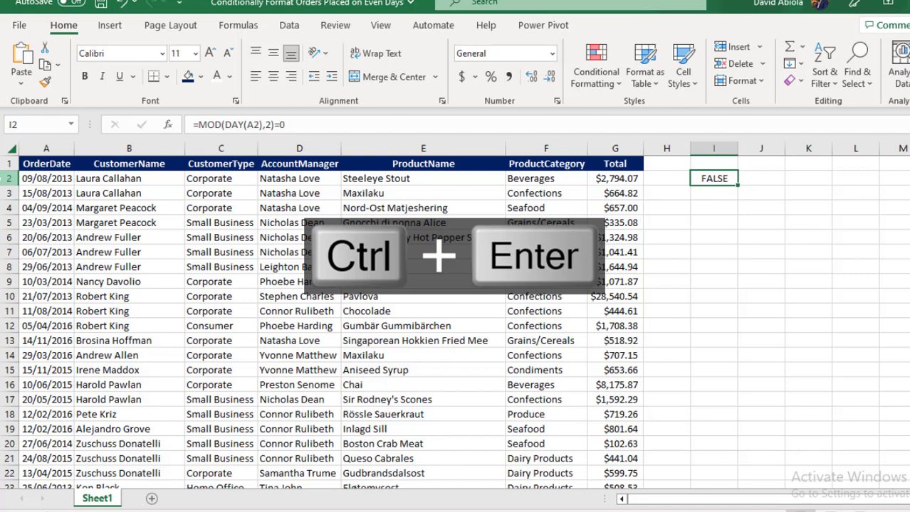
click(26, 182)
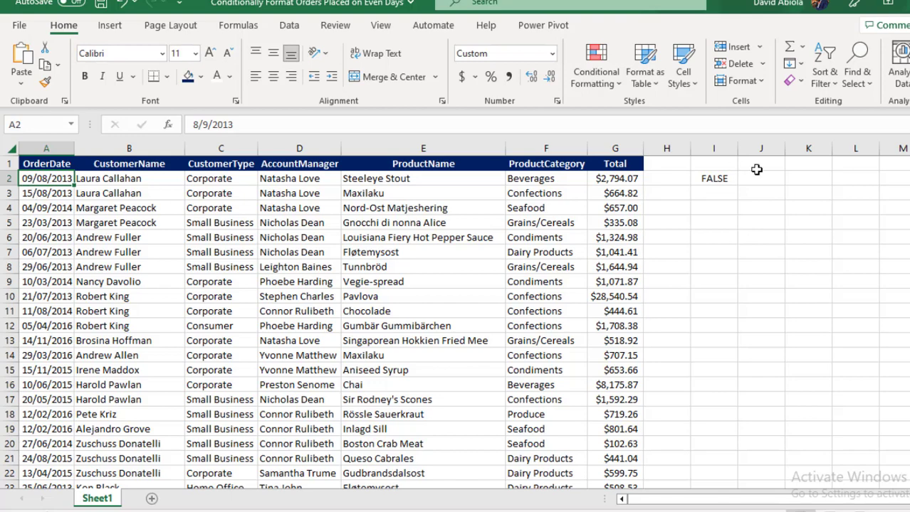
Copy the I2 even-day formula down column I through I979
click(712, 180)
key(ctrl+c)
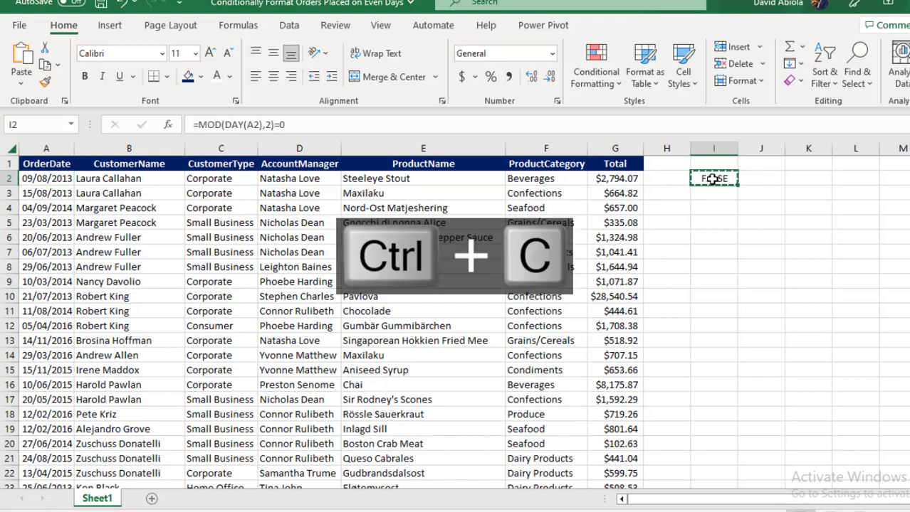
click(604, 176)
key(ctrl+Down)
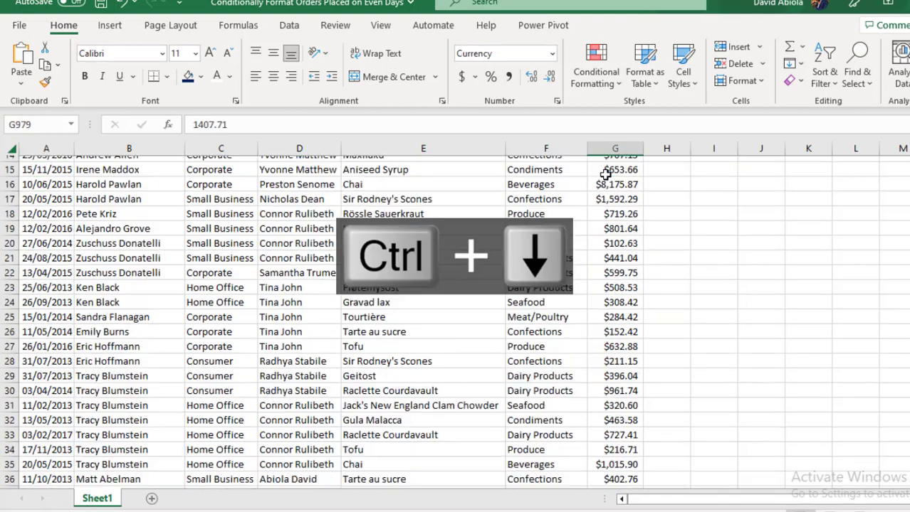
key(Right)
key(Right)
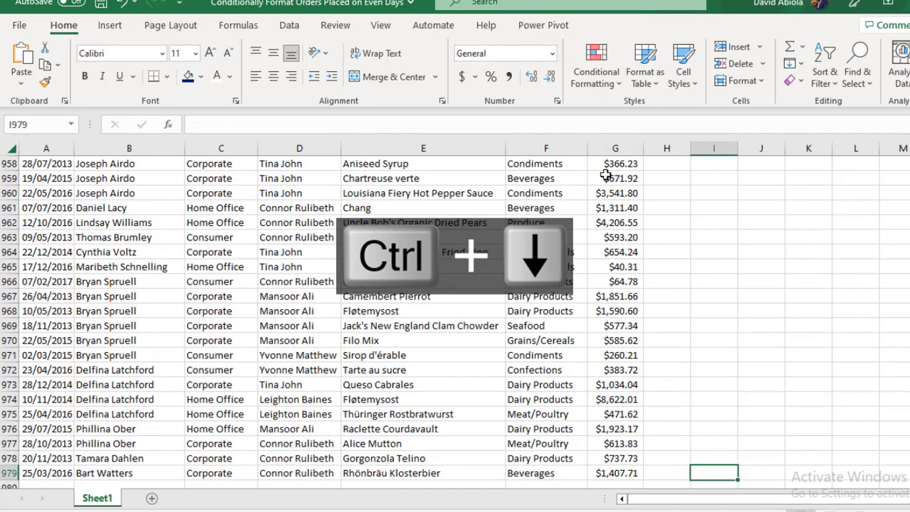
key(ctrl+shift+Up)
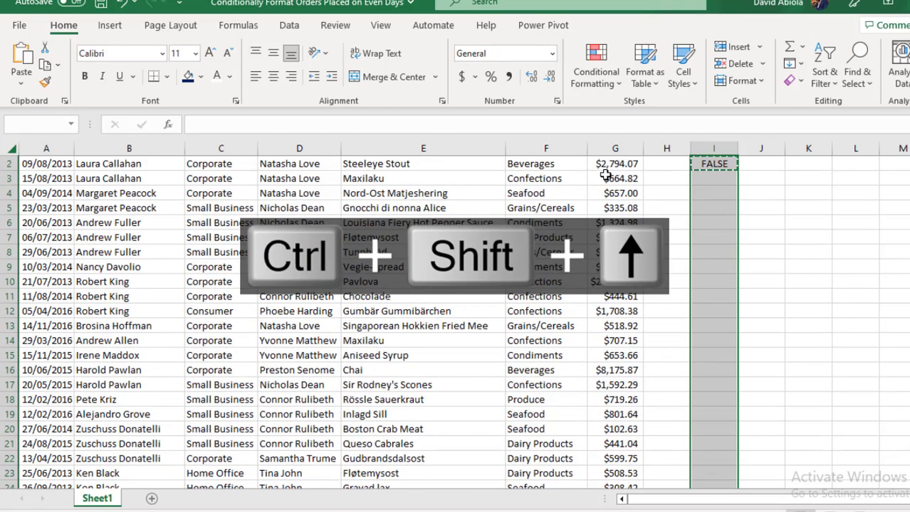
key(ctrl+v)
Check the TRUE/FALSE results against the dates in rows 4 to 6
key(ctrl+Up)
key(ctrl+Up)
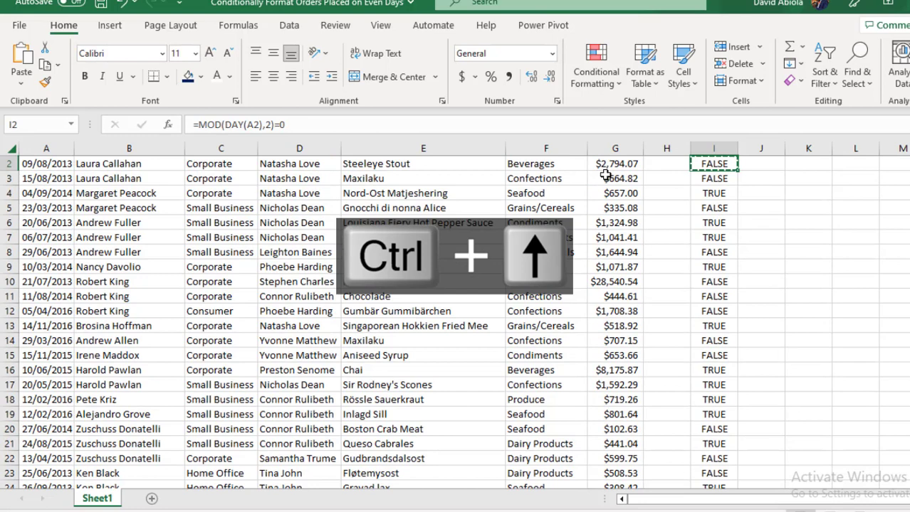
click(10, 208)
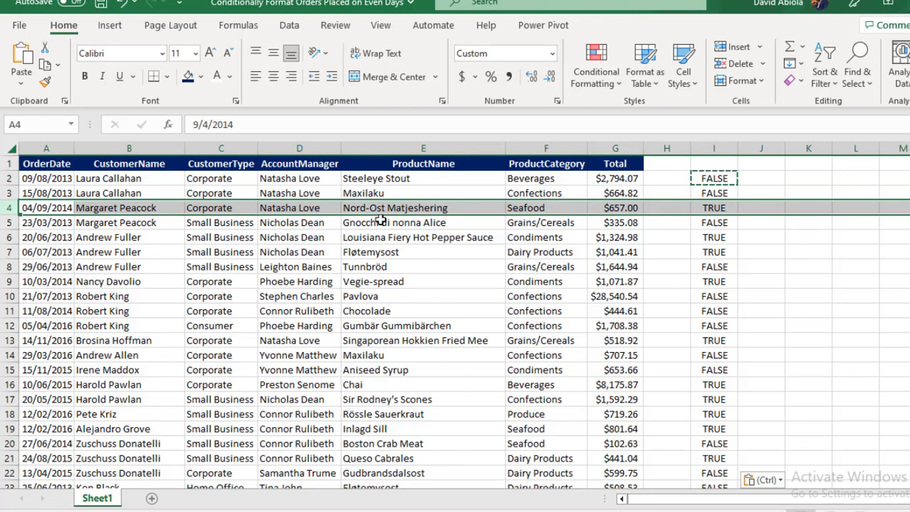
click(9, 223)
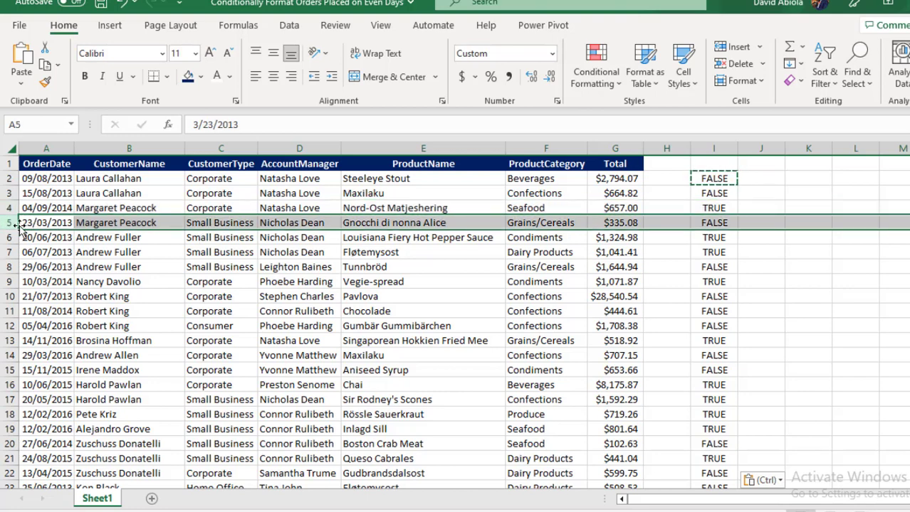
click(9, 237)
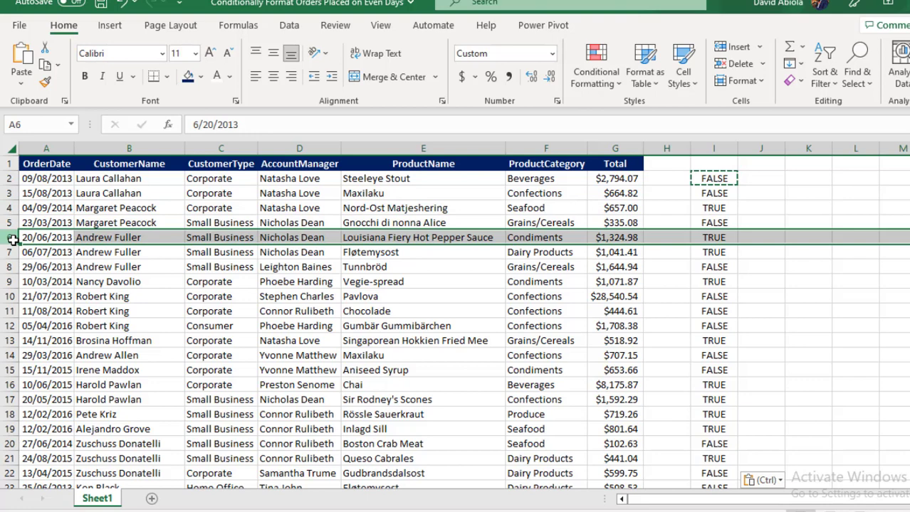
click(730, 180)
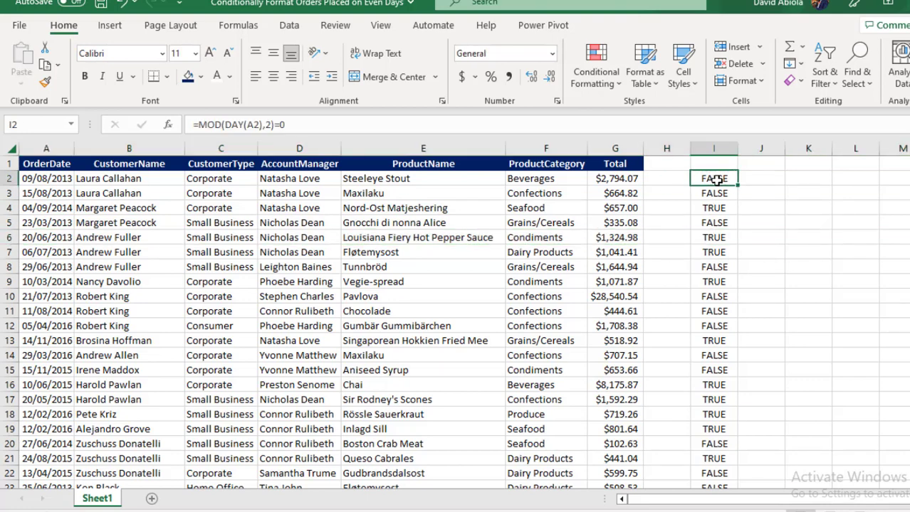
Copy the =MOD(DAY(A2),2)=0 formula text from I2's formula bar
triple_click(327, 124)
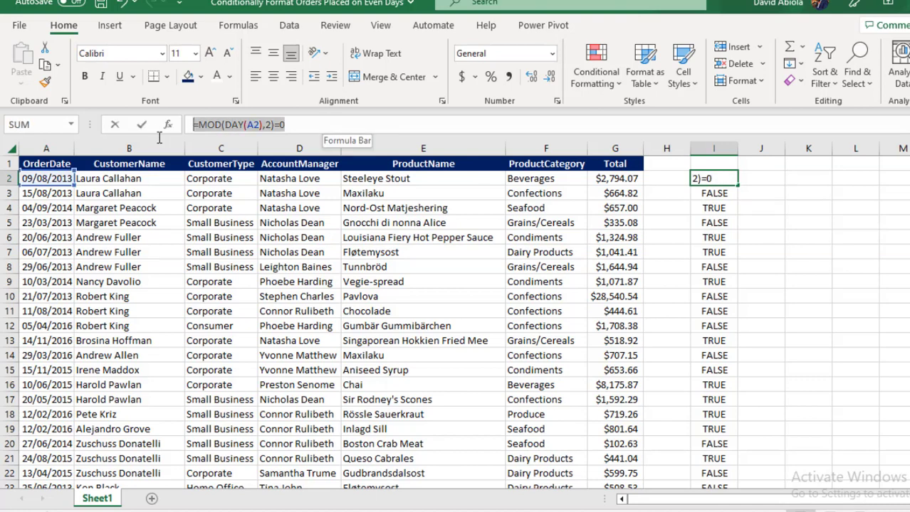
key(ctrl+c)
key(Escape)
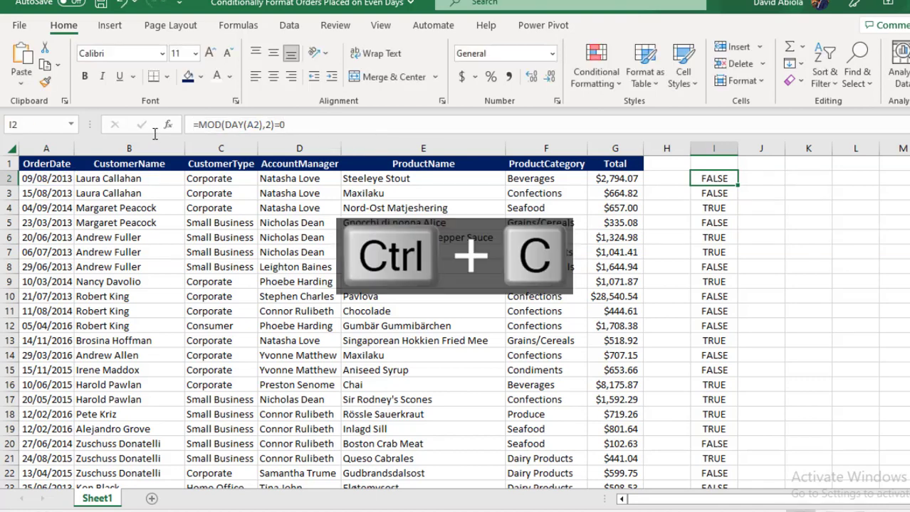
Select the orders table A2:G979 and bring up Conditional Formatting
click(45, 180)
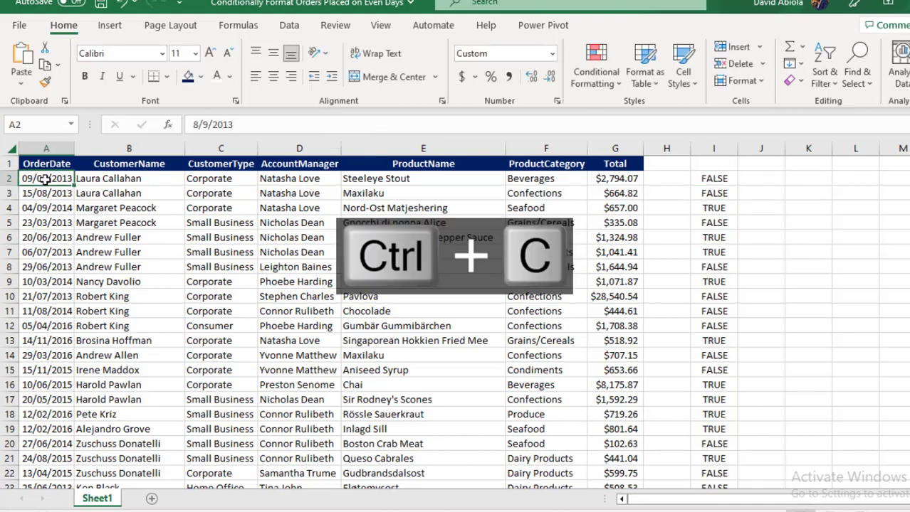
key(ctrl+shift+Right)
key(ctrl+shift+Down)
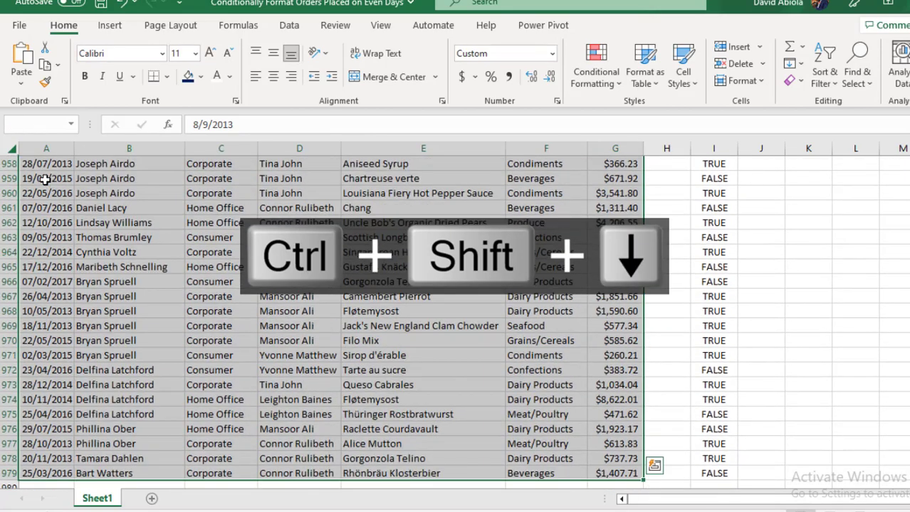
key(ctrl+BackSpace)
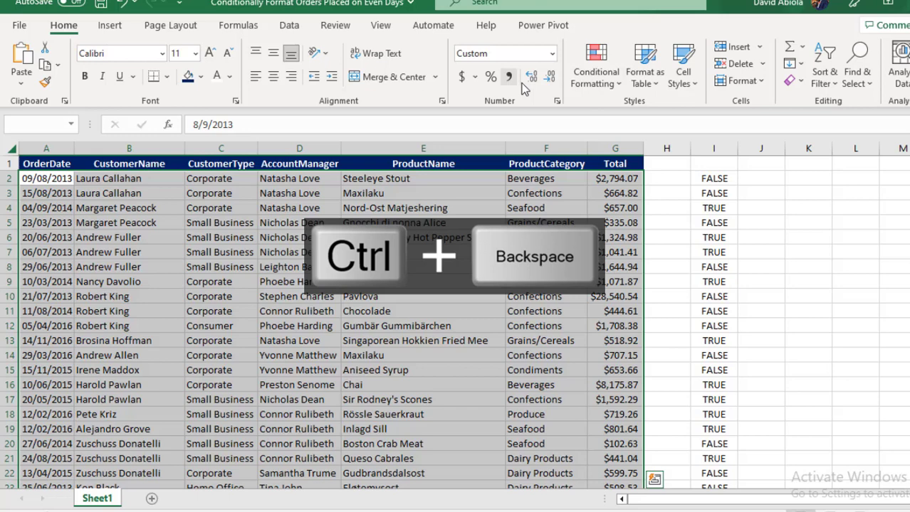
click(602, 84)
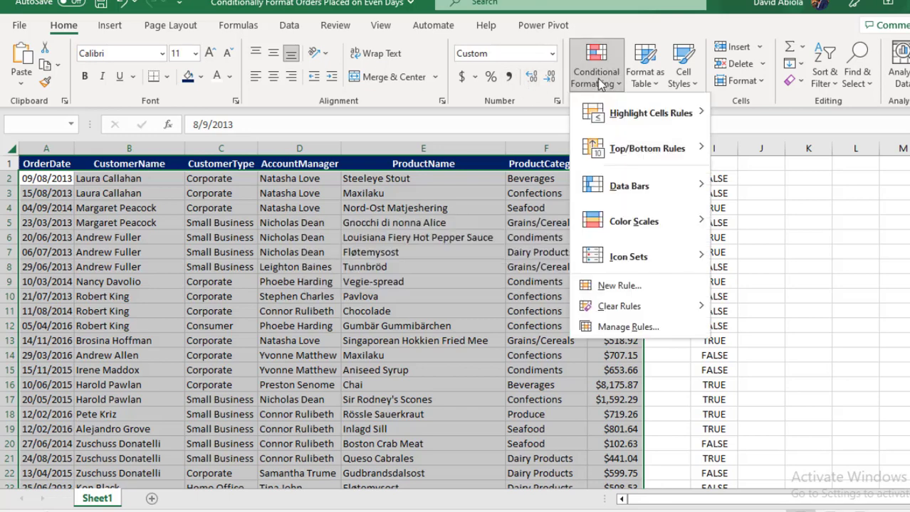
Create a formula-based rule using =MOD(DAY($A2),2)=0 with the column locked to A
click(621, 291)
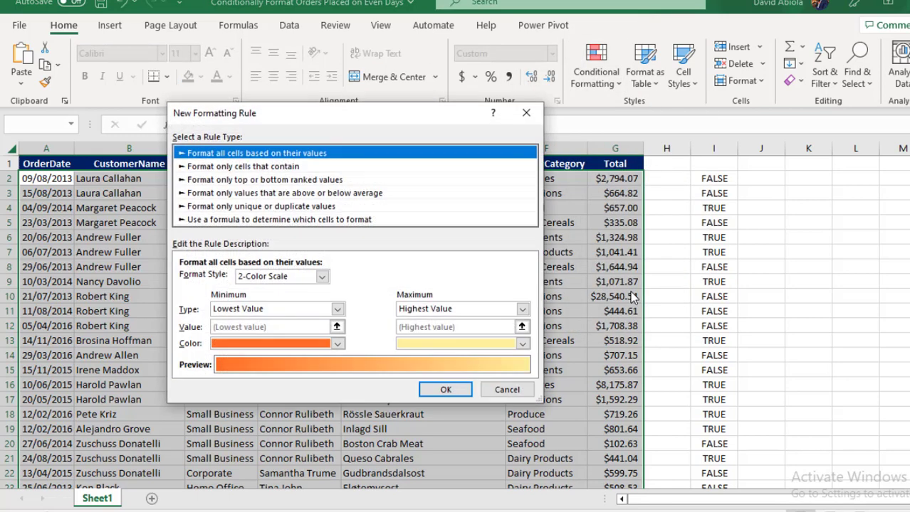
click(287, 222)
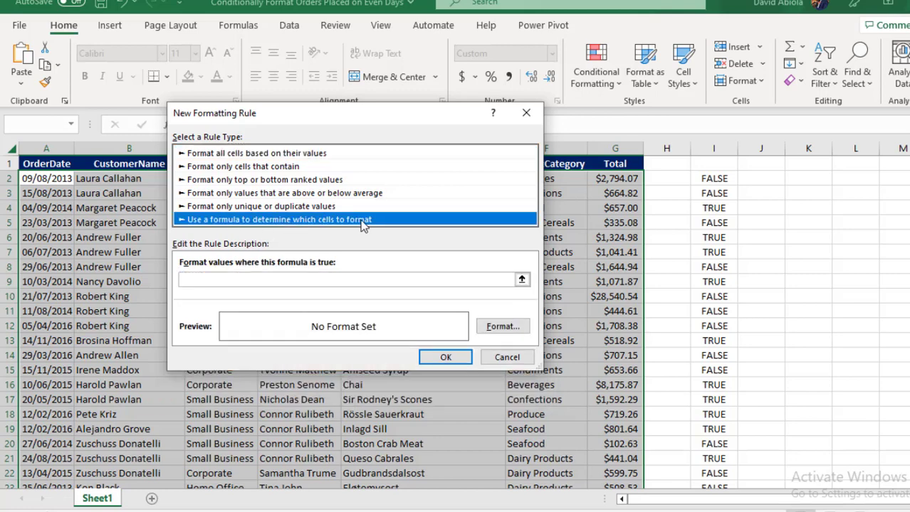
click(274, 279)
click(271, 277)
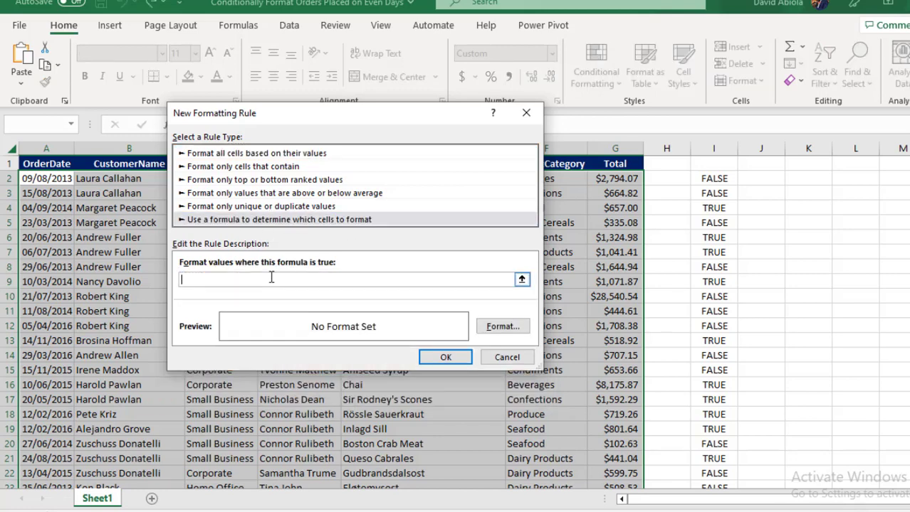
key(ctrl+v)
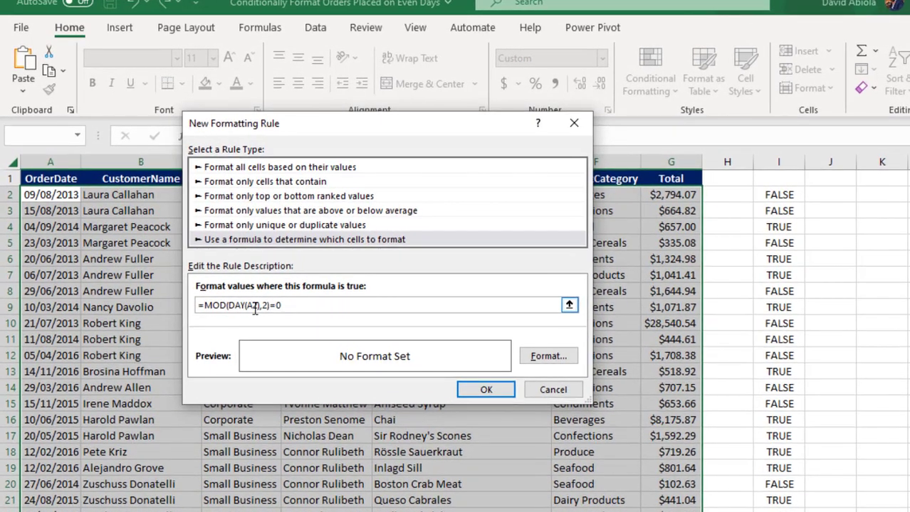
key(F4)
key(F4)
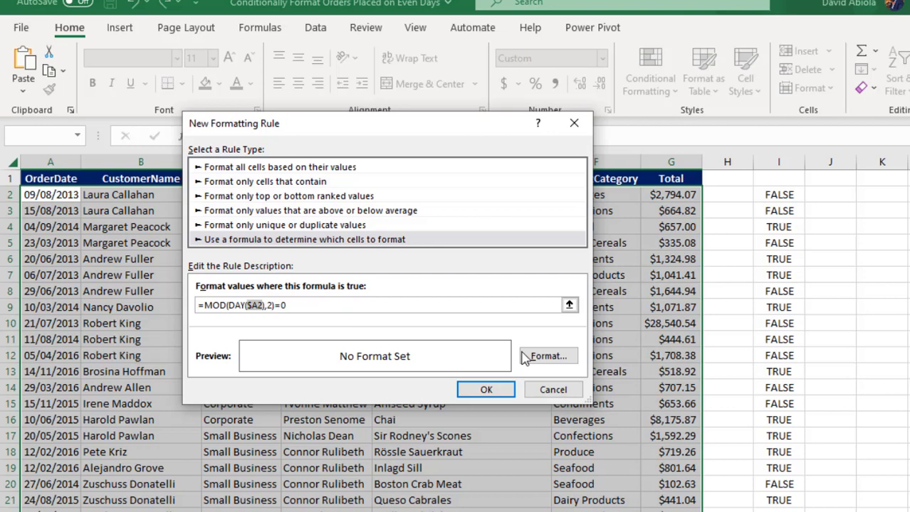
Set a gold fill on the even-day rule and apply it to the table
click(567, 358)
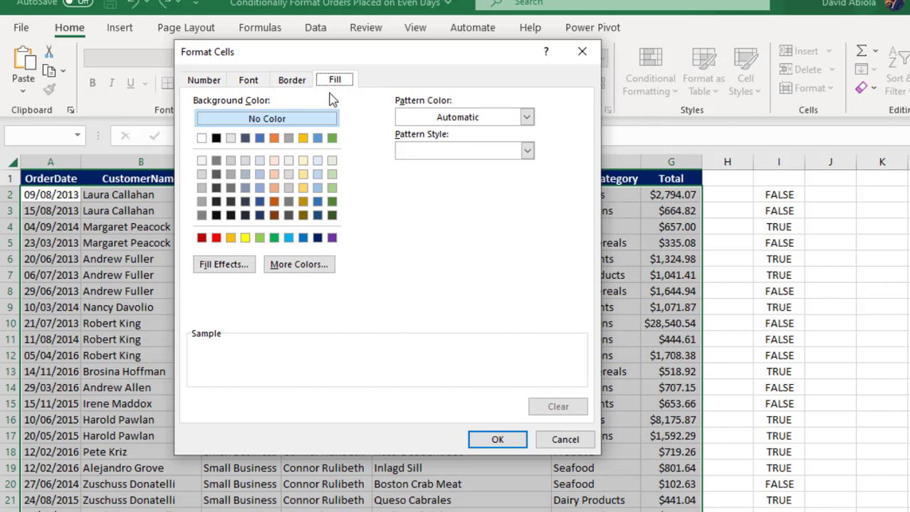
click(303, 189)
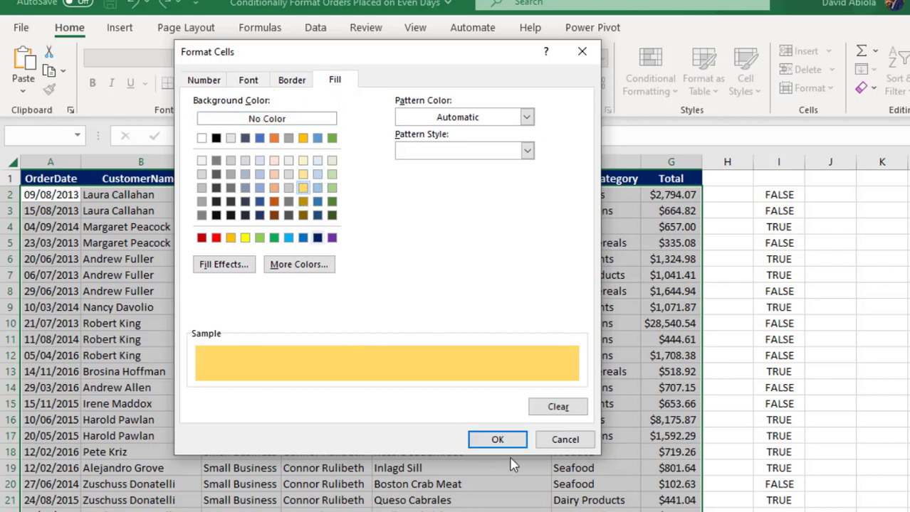
click(497, 438)
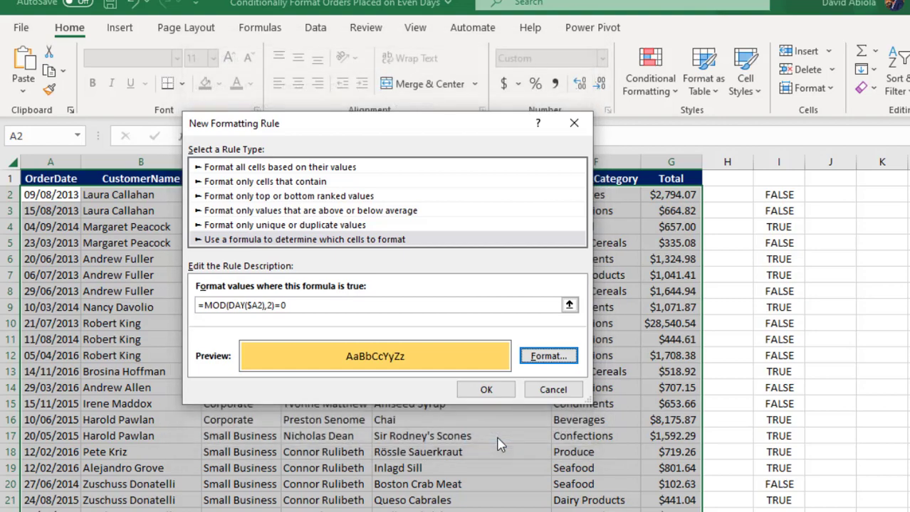
click(500, 394)
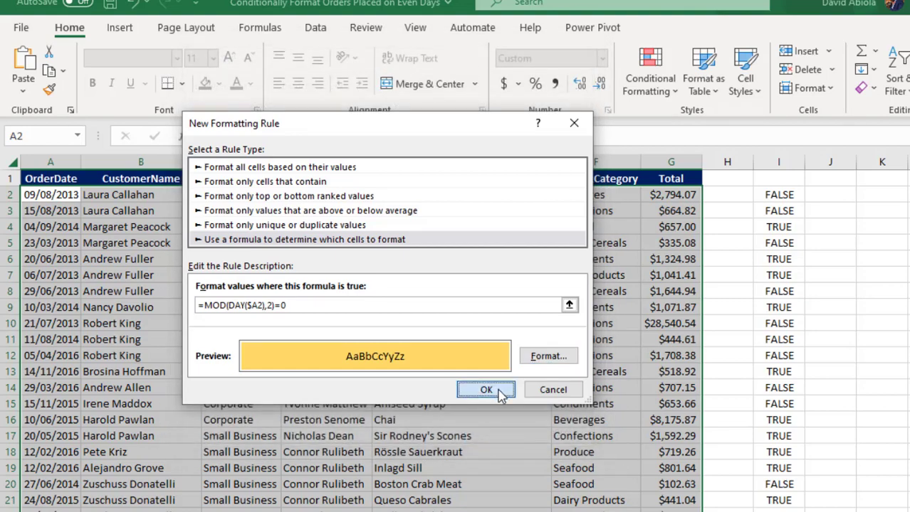
click(500, 394)
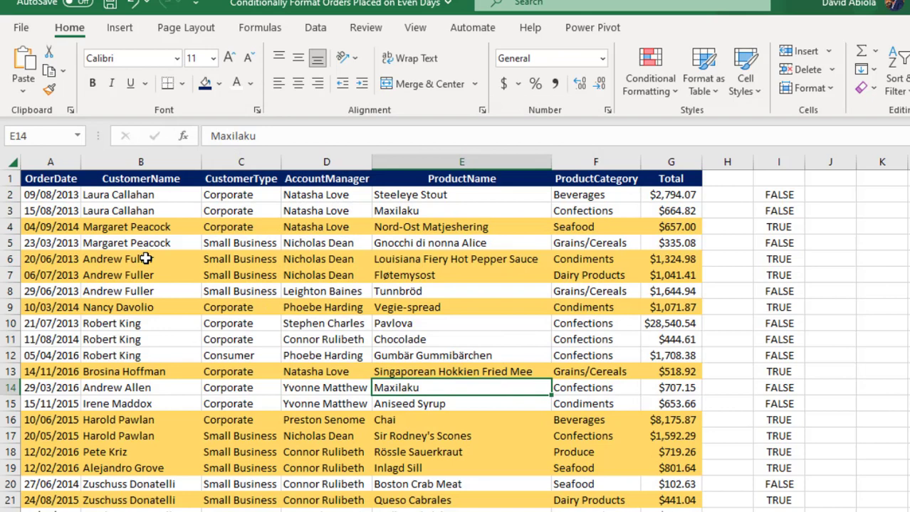
click(6, 227)
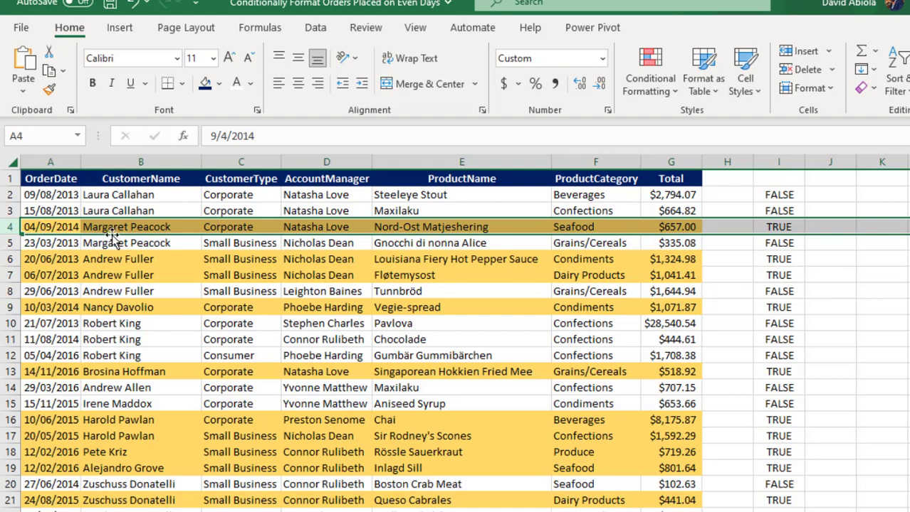
drag(43, 259, 112, 275)
click(20, 292)
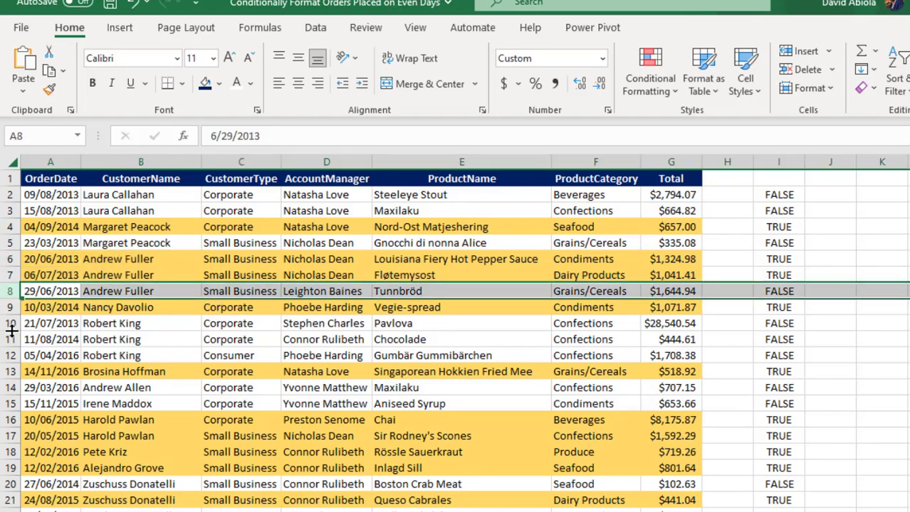
drag(10, 324, 10, 356)
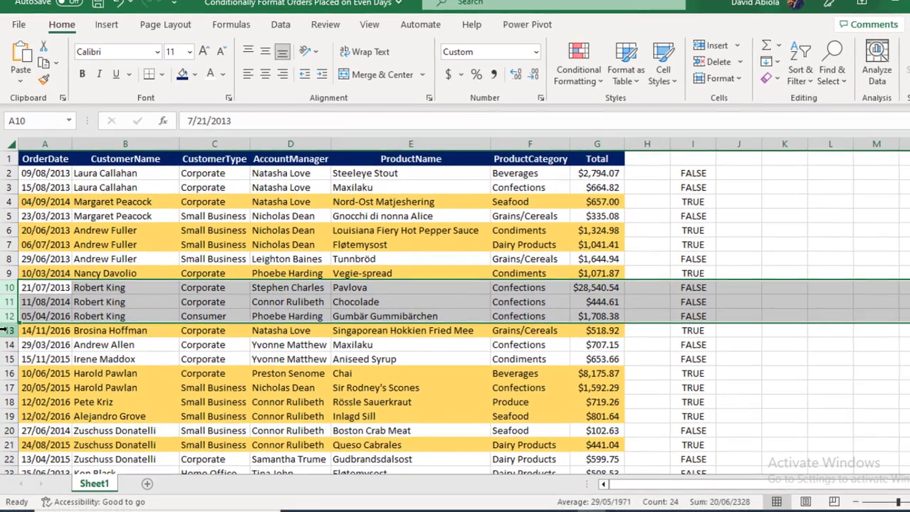
click(10, 354)
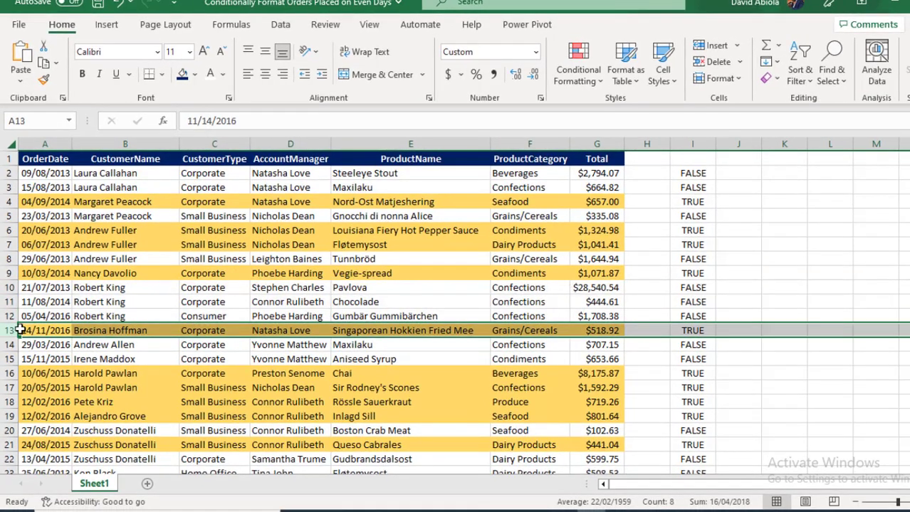
click(190, 304)
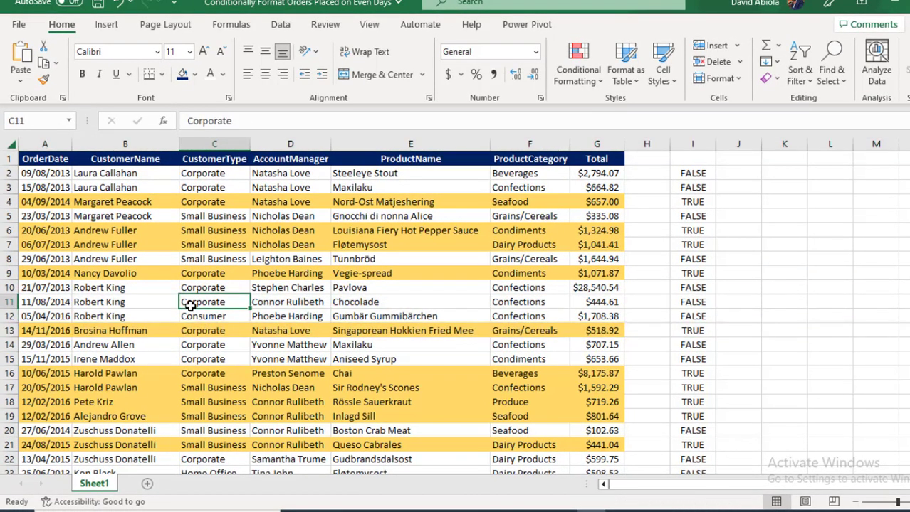